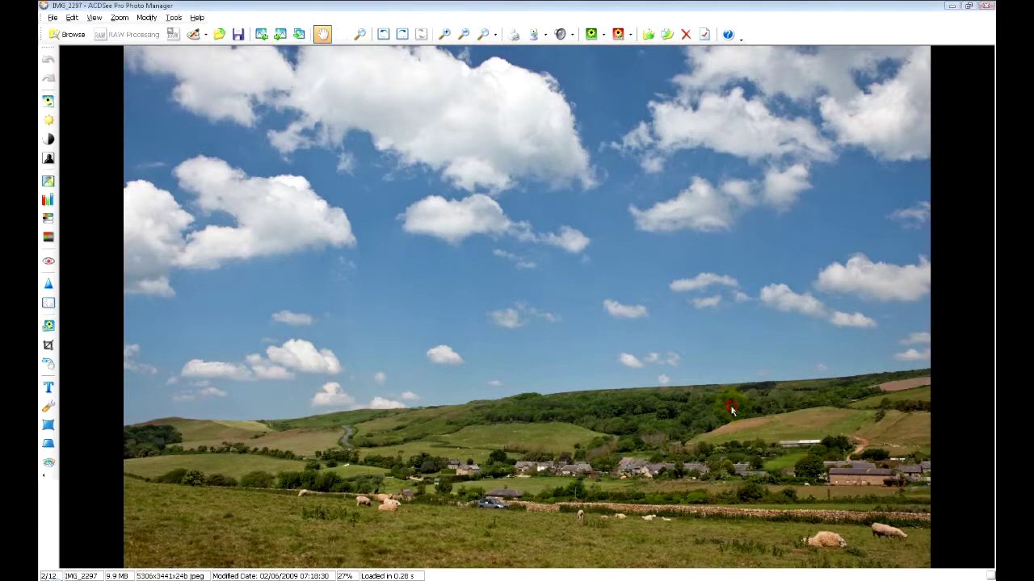
Step: Scroll down in the viewer to advance toward IMG_2298
scroll(731, 412, down, 2)
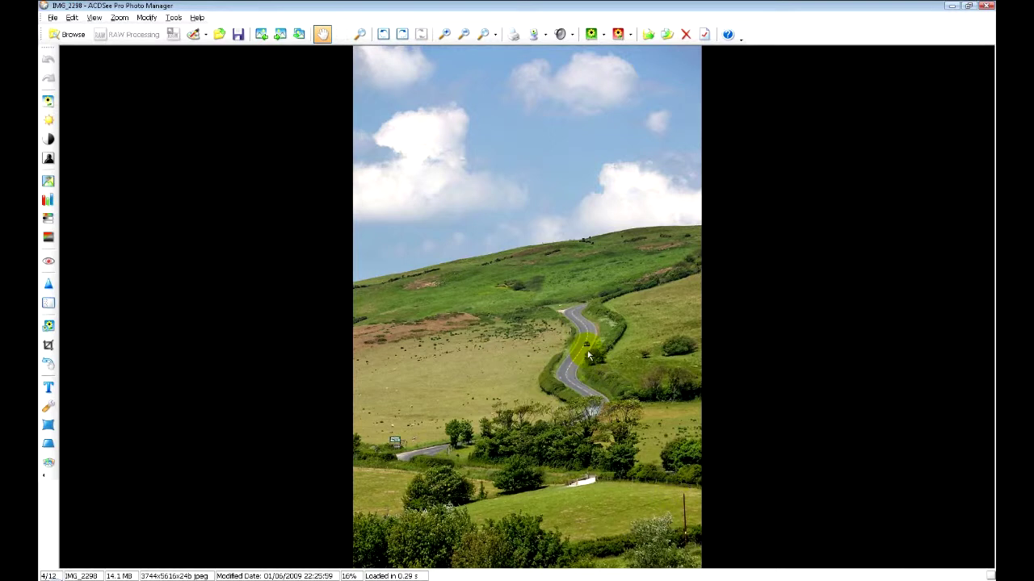
Step: Zoom the road photo to actual size and pan to centre the road and car
click(445, 33)
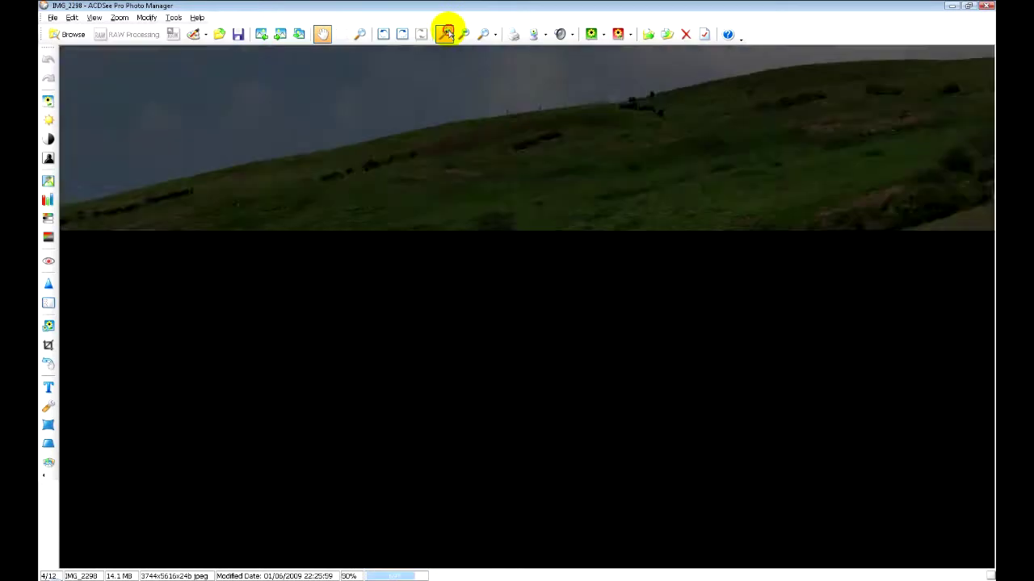
click(445, 33)
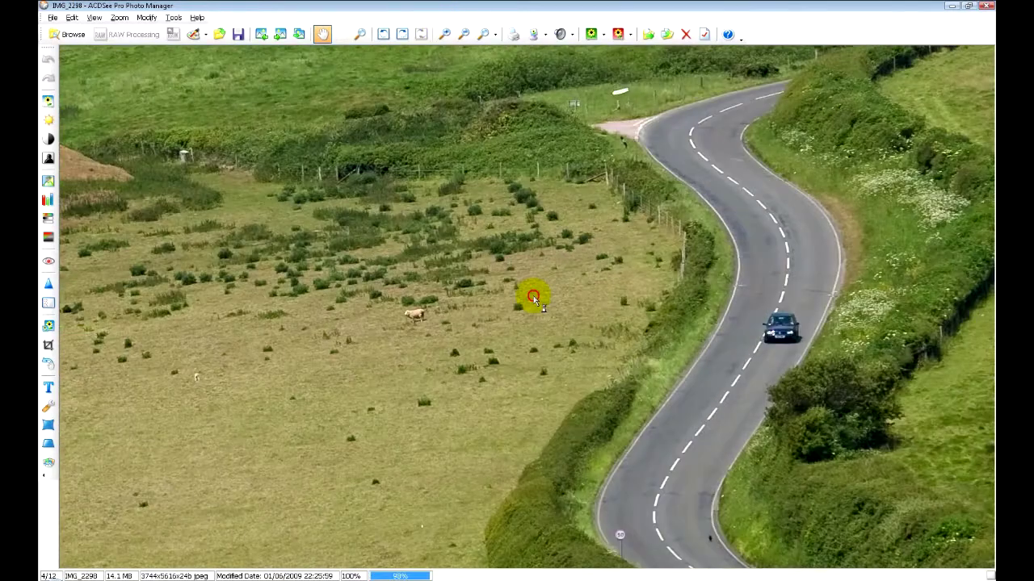
drag(533, 299, 515, 150)
drag(593, 363, 466, 333)
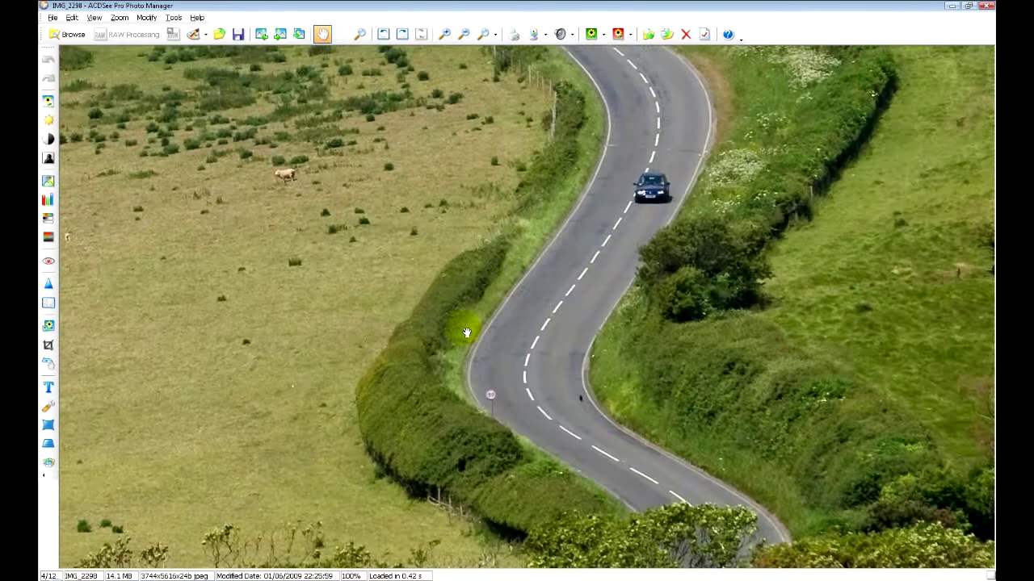
Step: Zoom back out to fit the photo and advance to IMG_2299
click(464, 33)
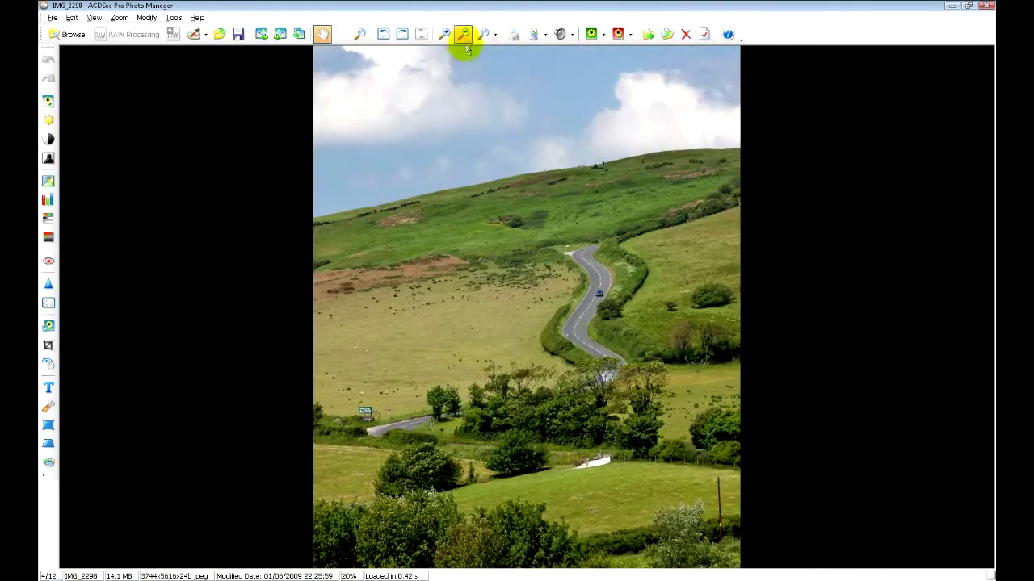
click(463, 34)
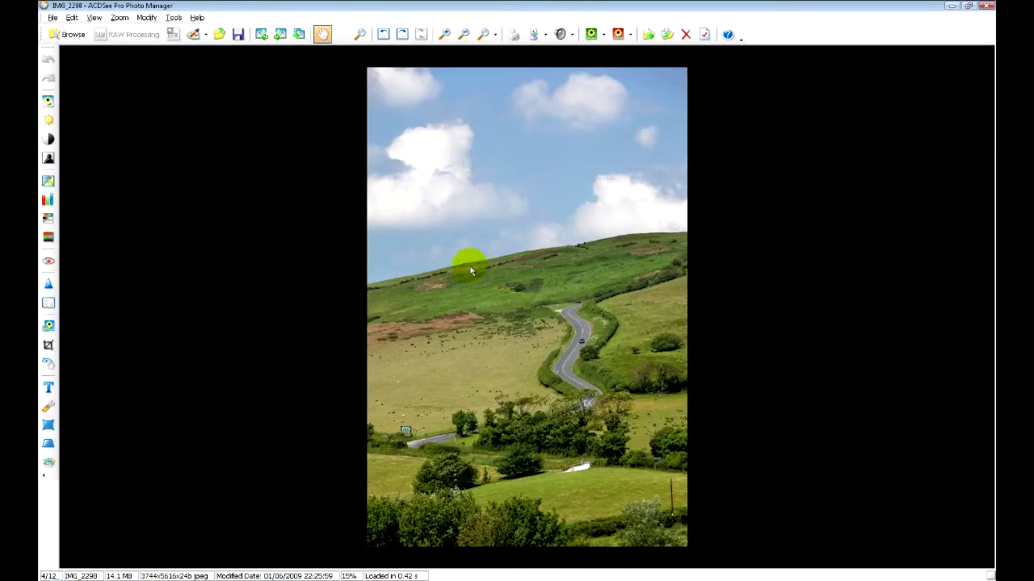
scroll(471, 272, down, 1)
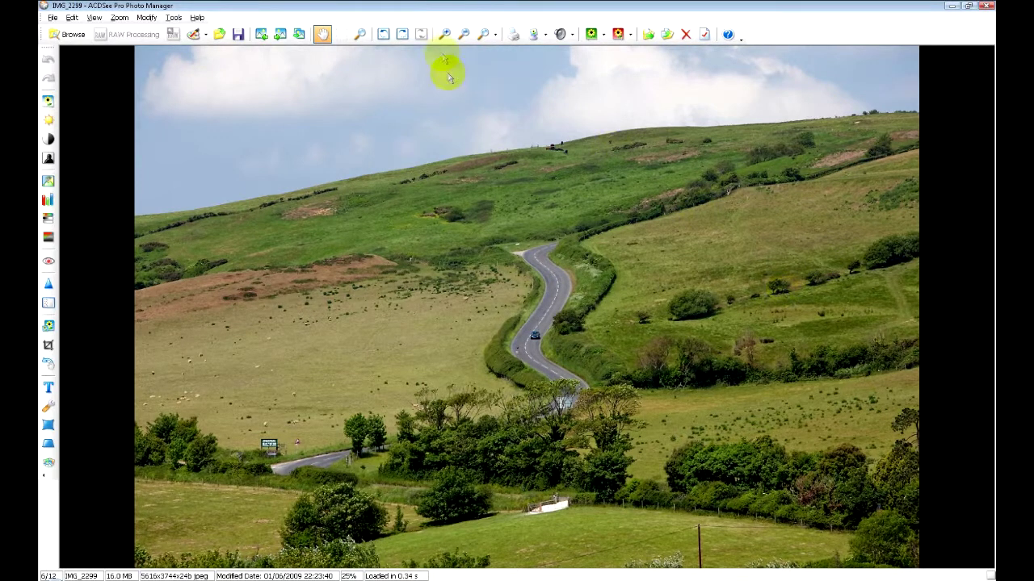
Step: Zoom into IMG_2299 and pan along the road, then fit it and advance to IMG_2300
click(444, 33)
drag(461, 404, 489, 374)
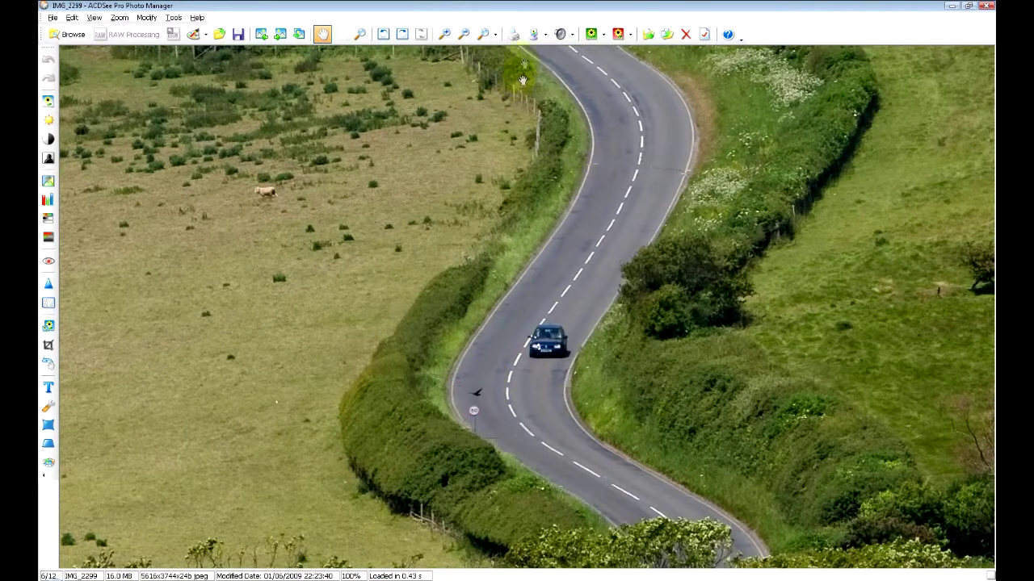
click(463, 36)
click(463, 36)
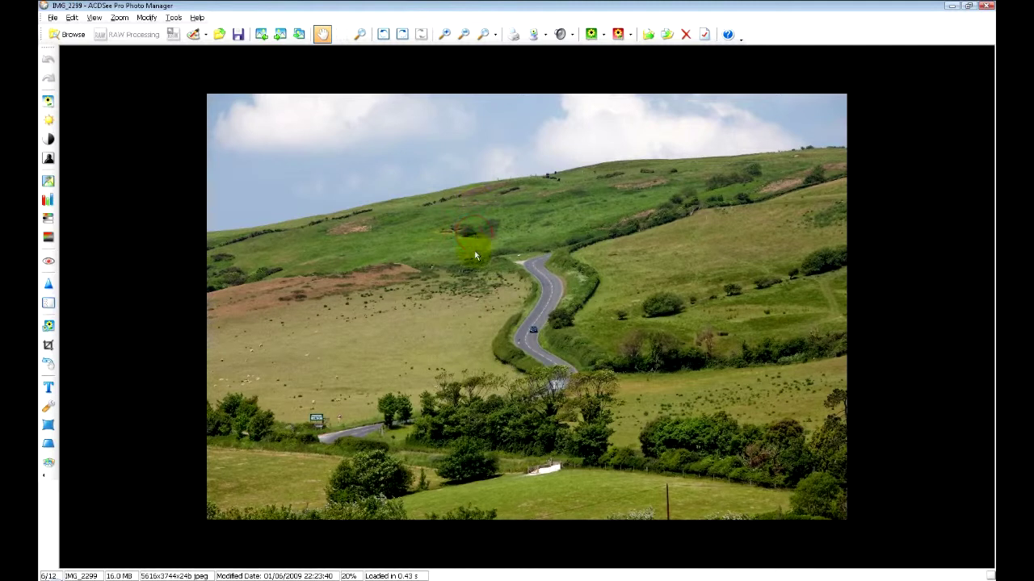
scroll(475, 256, down, 1)
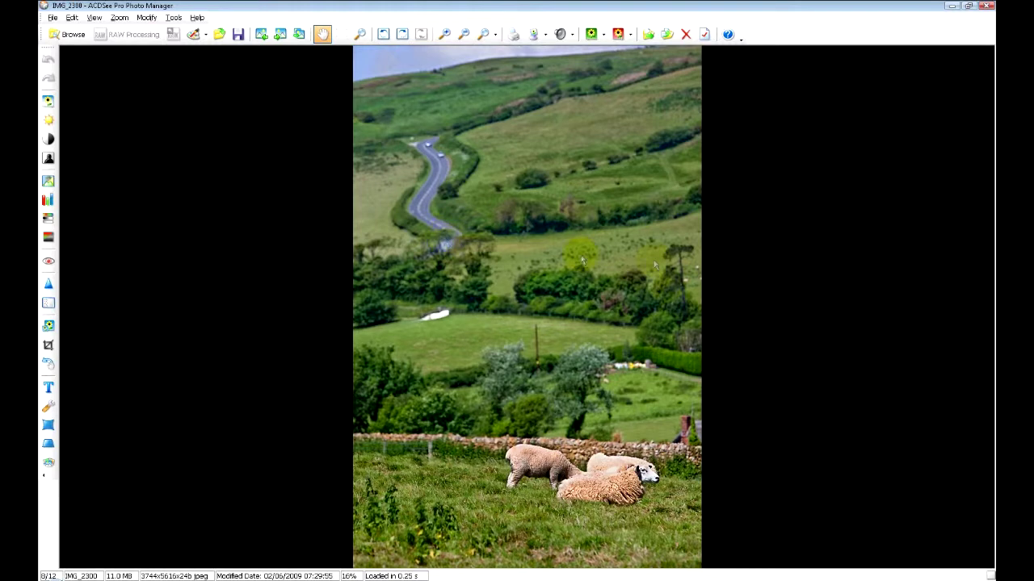
Step: Switch to Adobe Photoshop with IMG_2299.jpg open
key(alt+Tab)
key(alt+Tab)
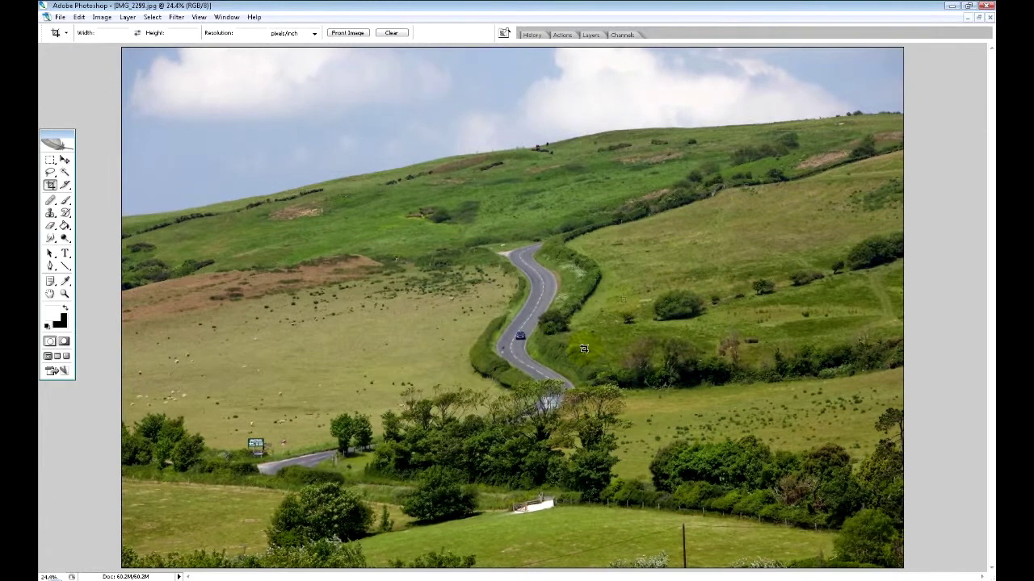
click(732, 214)
click(323, 321)
click(432, 346)
Step: Trial-crop around the road and right fields, pulling the right edge toward the road
drag(437, 214, 958, 390)
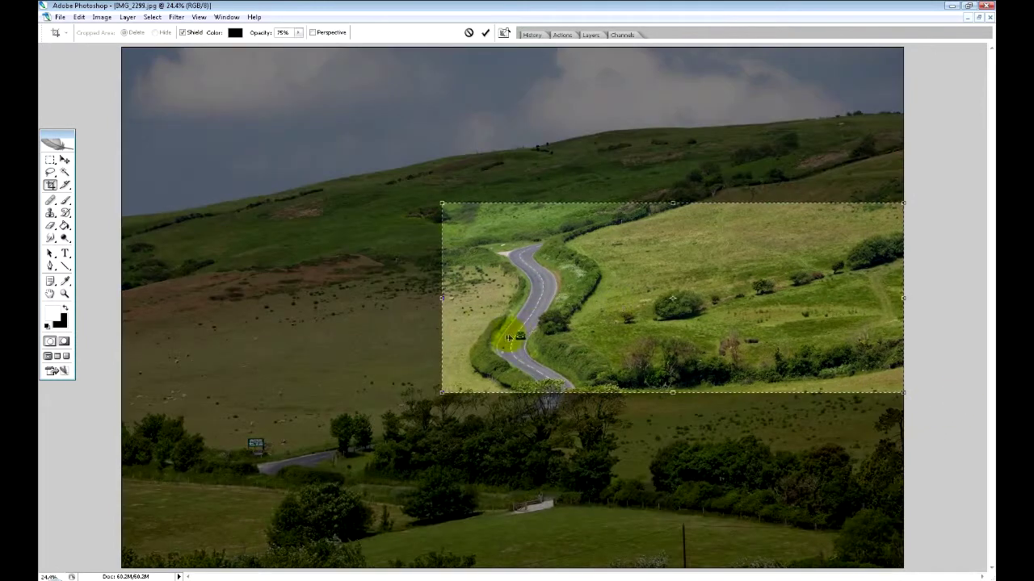
drag(902, 297, 753, 303)
double_click(496, 316)
key(ctrl+0)
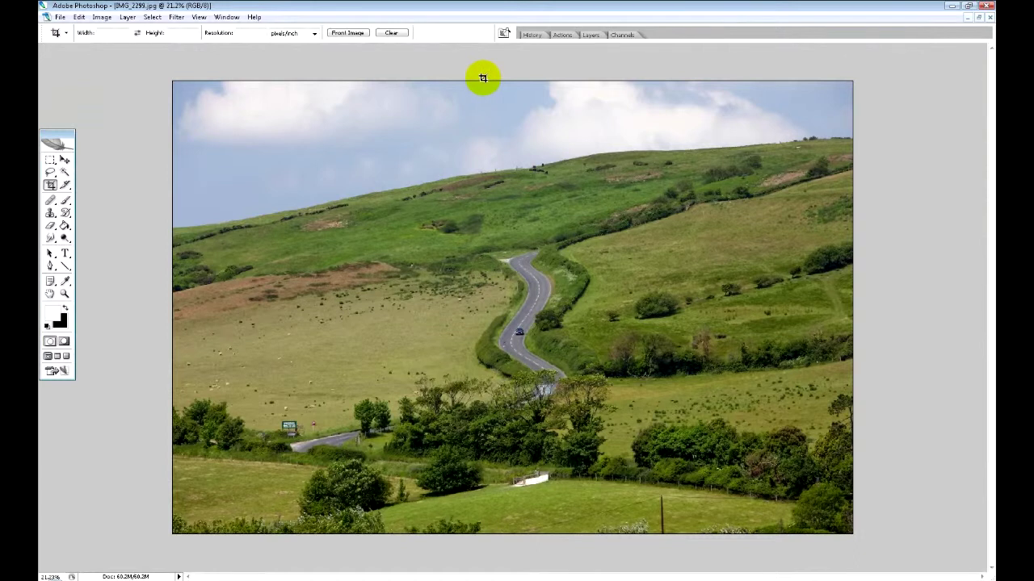
Step: Crop to a tall road strip widened leftward, then crop again trimming its right side
mouse_move(481, 78)
mouse_down()
mouse_move(510, 342)
mouse_move(548, 498)
mouse_move(607, 534)
mouse_up()
drag(481, 307, 457, 307)
double_click(522, 353)
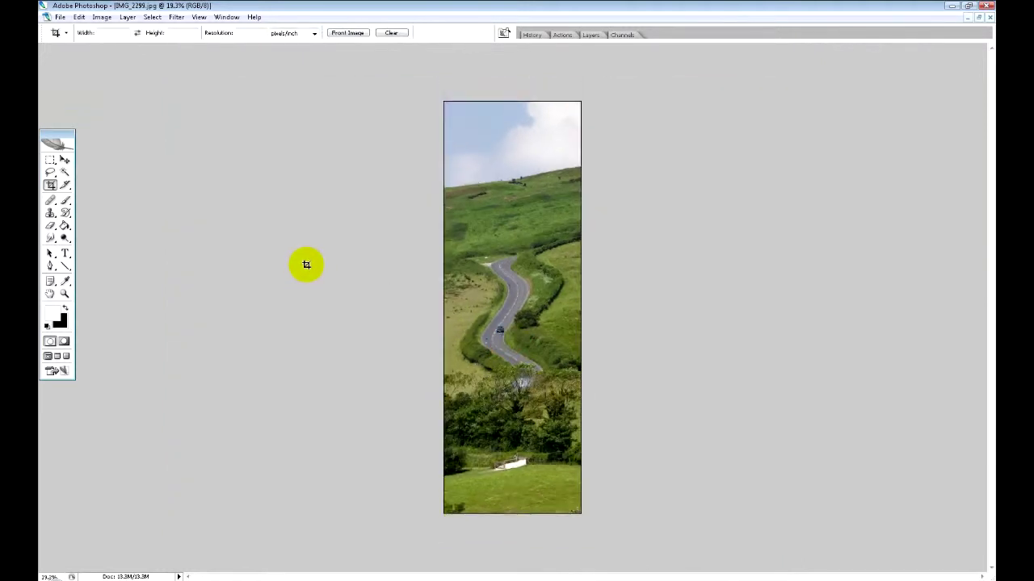
drag(437, 81, 574, 549)
double_click(511, 475)
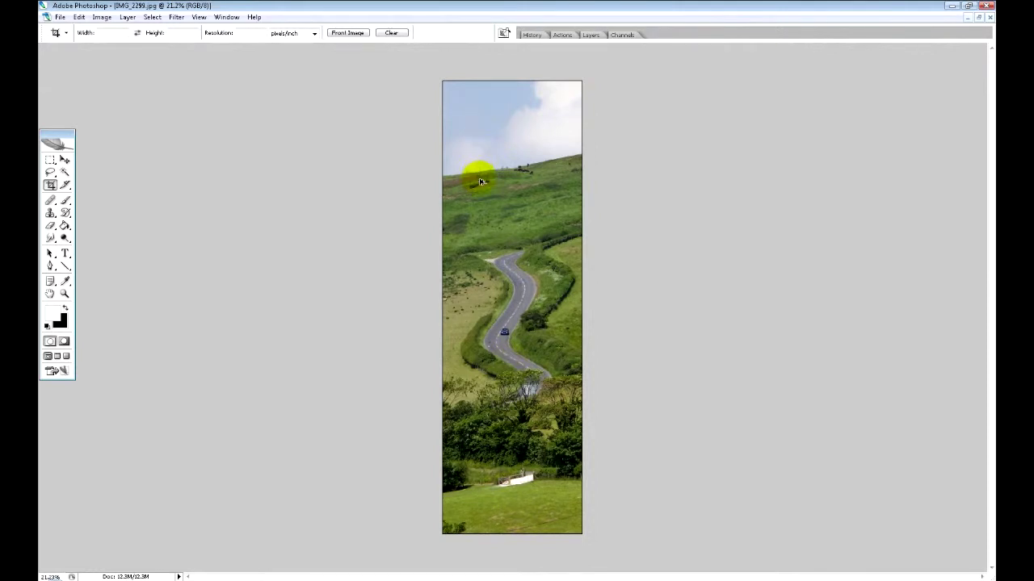
Step: Undo the strip and crop a wider landscape frame around the road, top lowered to cut sky
key(ctrl+z)
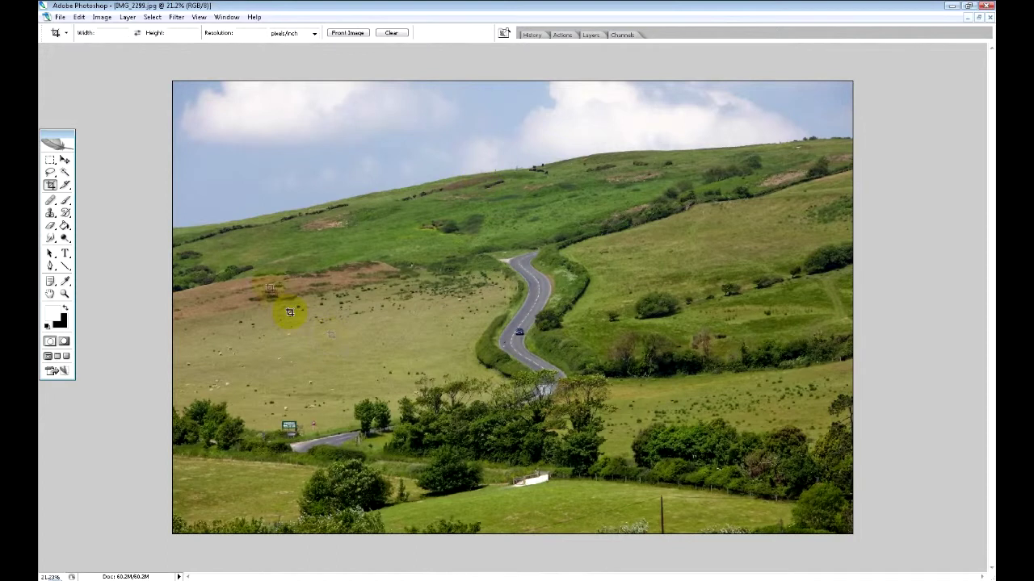
drag(149, 141, 655, 458)
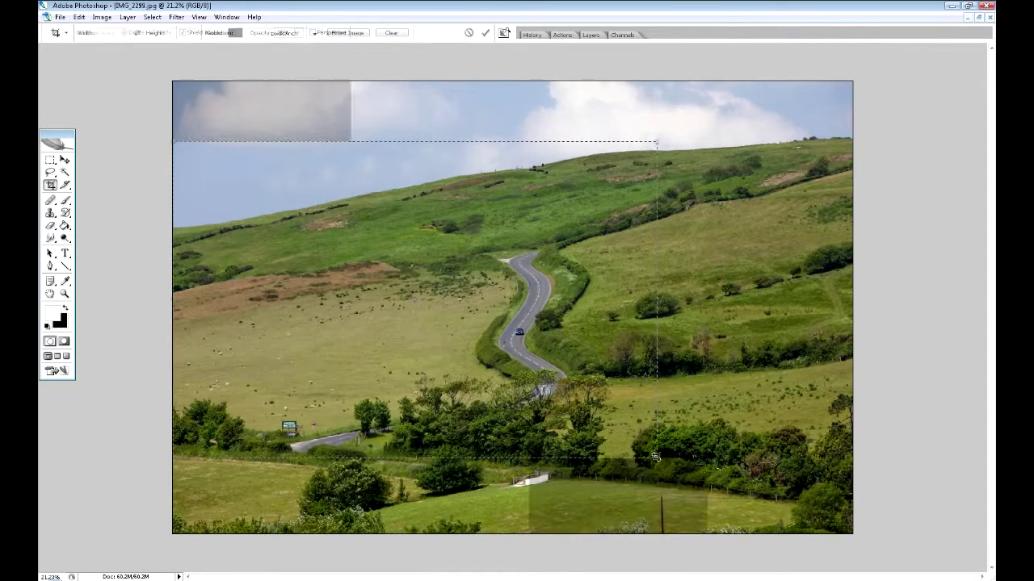
drag(414, 142, 401, 151)
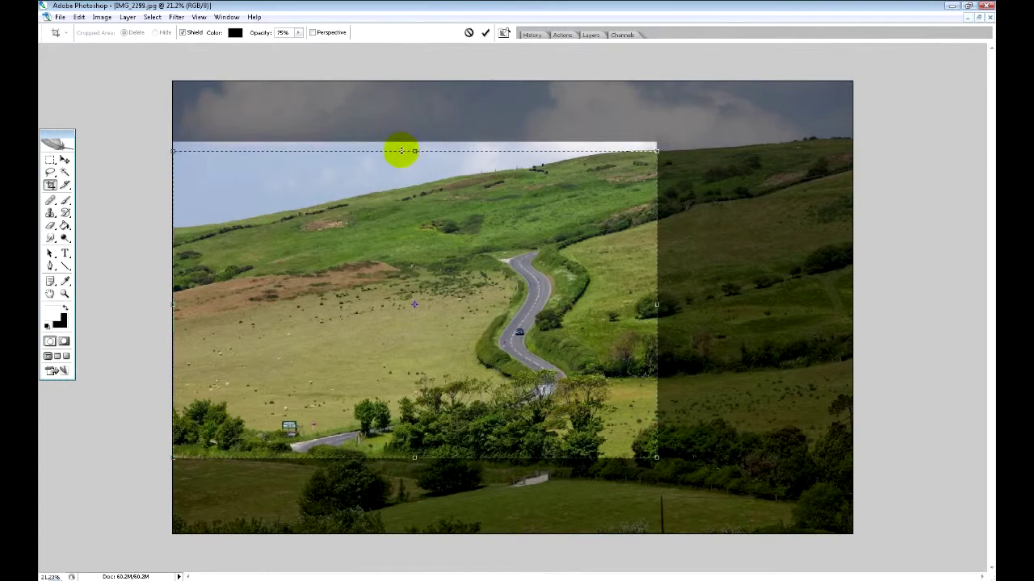
key(Return)
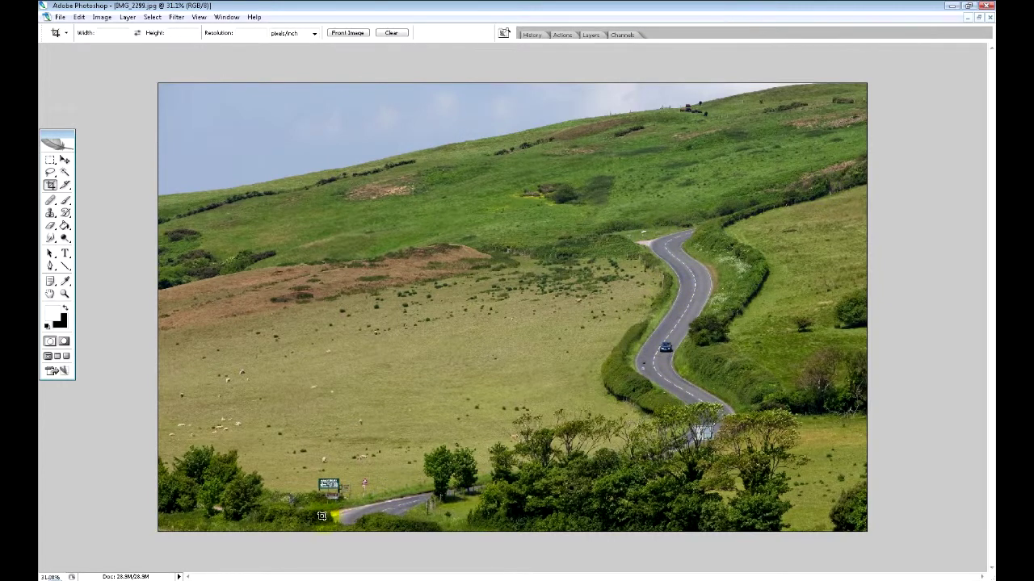
Step: Zoom in and pan across the field and hillside to inspect the crop, then fit the photo
key(ctrl+plus)
drag(318, 519, 363, 409)
key(ctrl+plus)
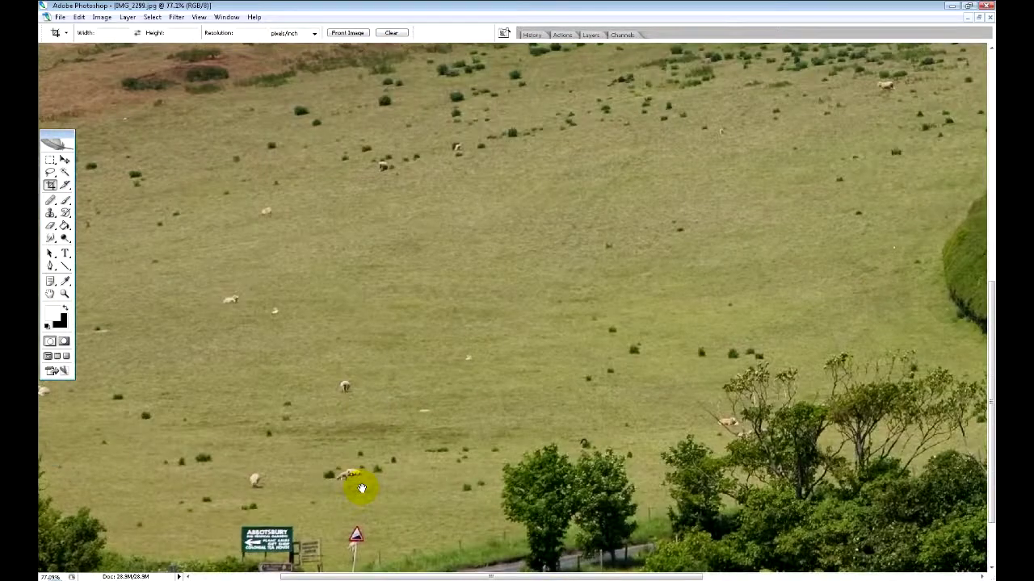
key(ctrl+minus)
key(ctrl+0)
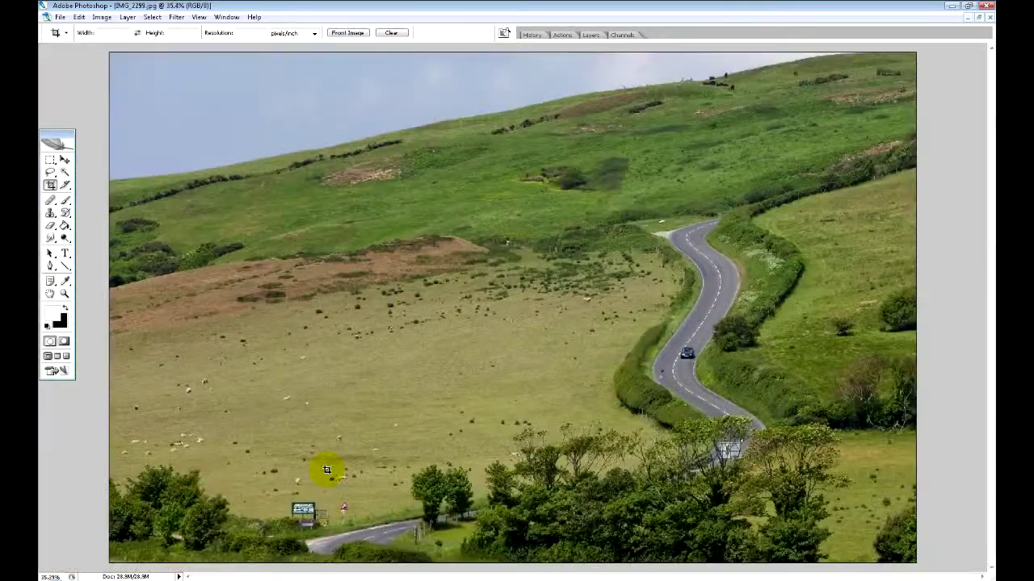
key(ctrl+0)
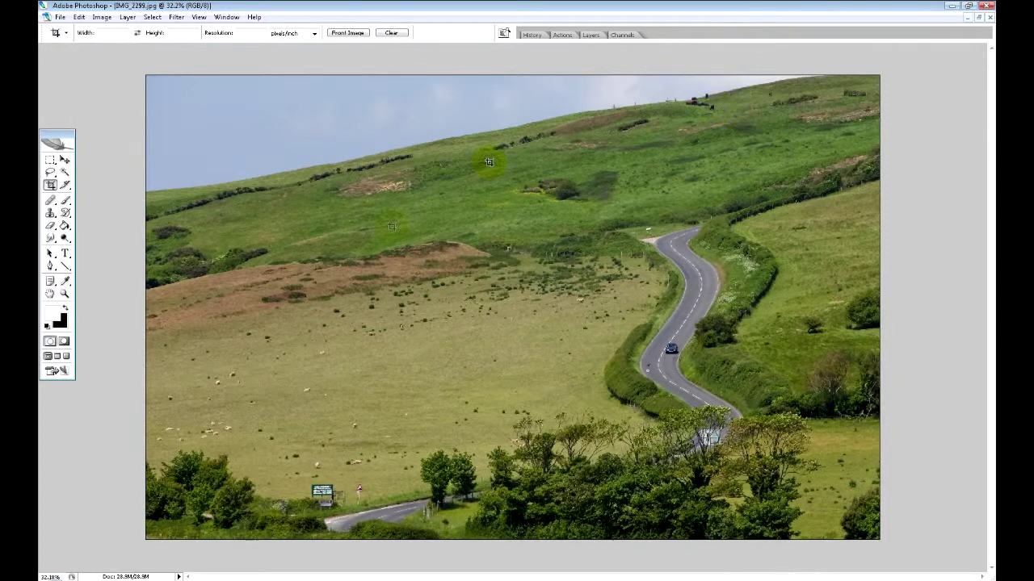
drag(670, 115, 716, 138)
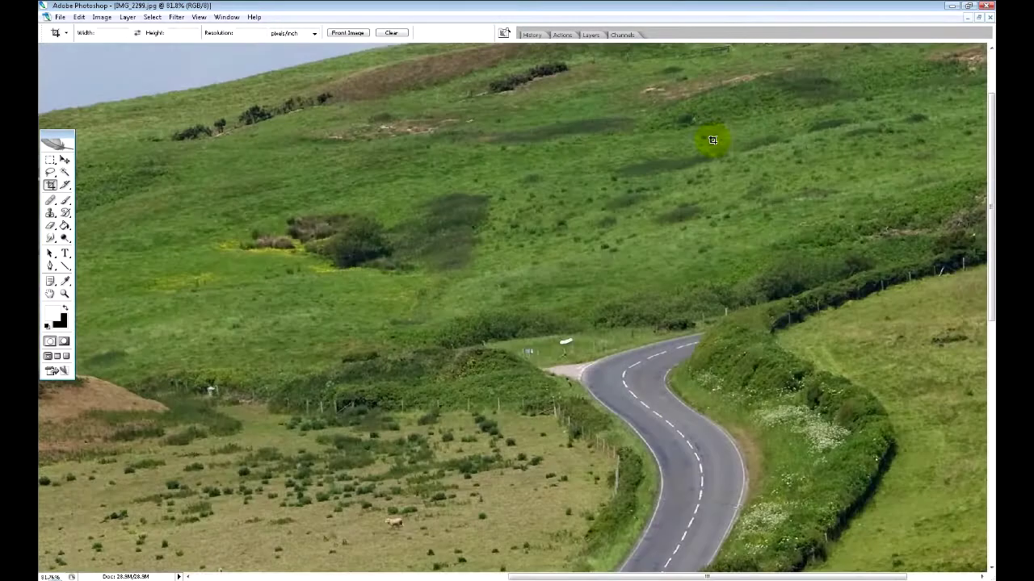
drag(712, 218, 681, 166)
key(ctrl+0)
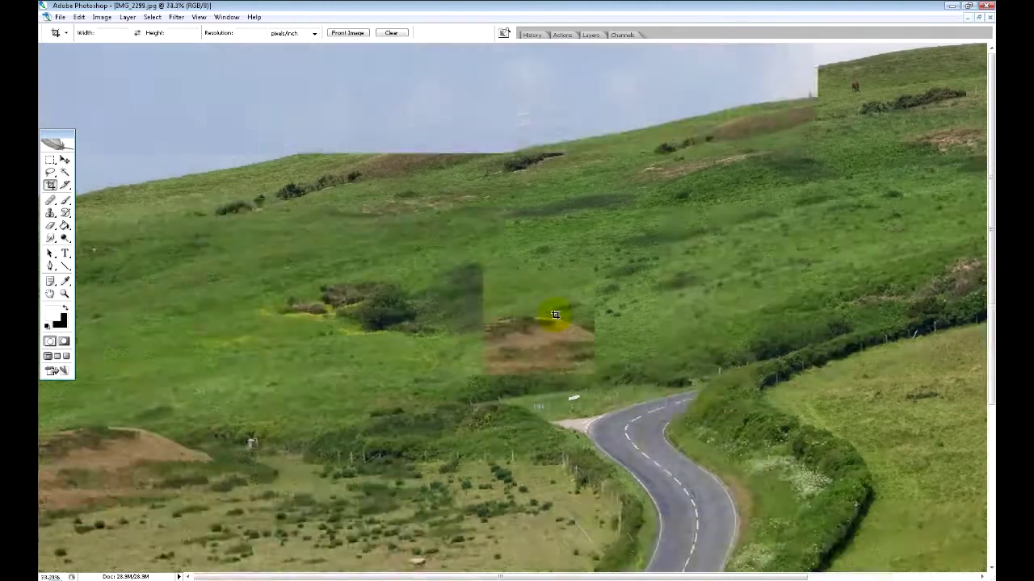
Step: Undo the crop to restore the full photo, then scroll back to IMG_2297 in ACDSee
key(ctrl+z)
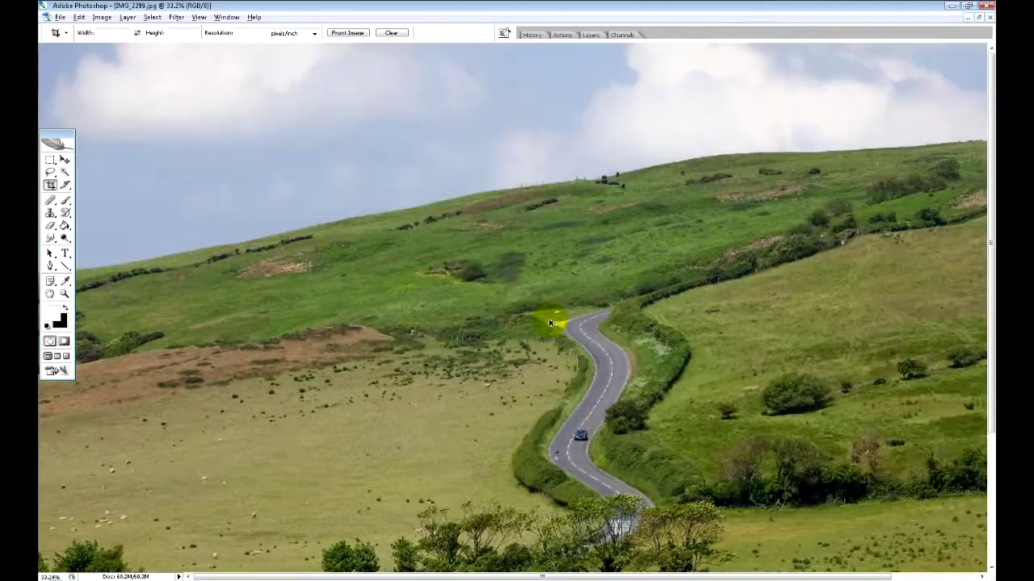
key(ctrl+0)
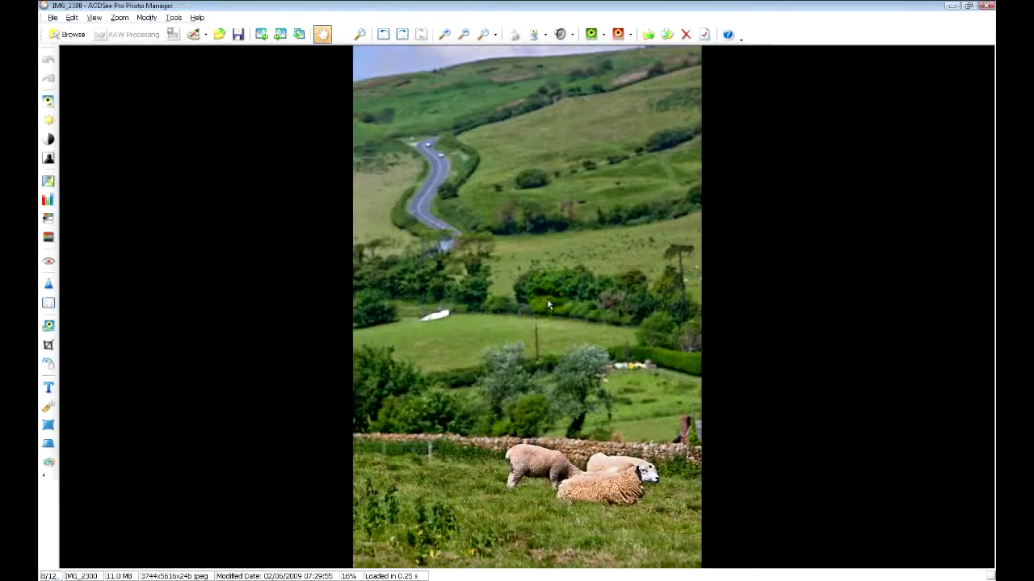
scroll(551, 332, up, 1)
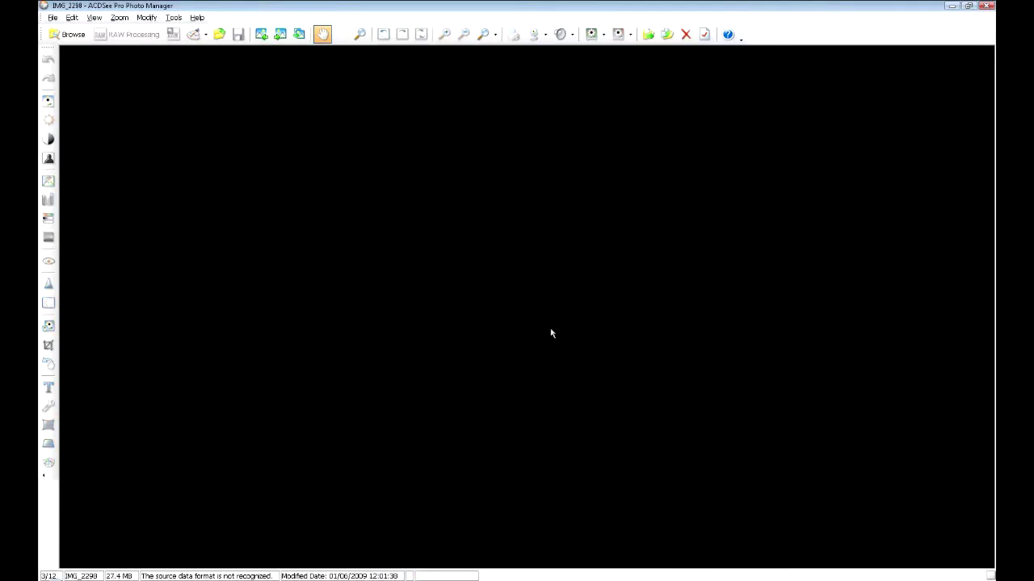
scroll(552, 332, up, 1)
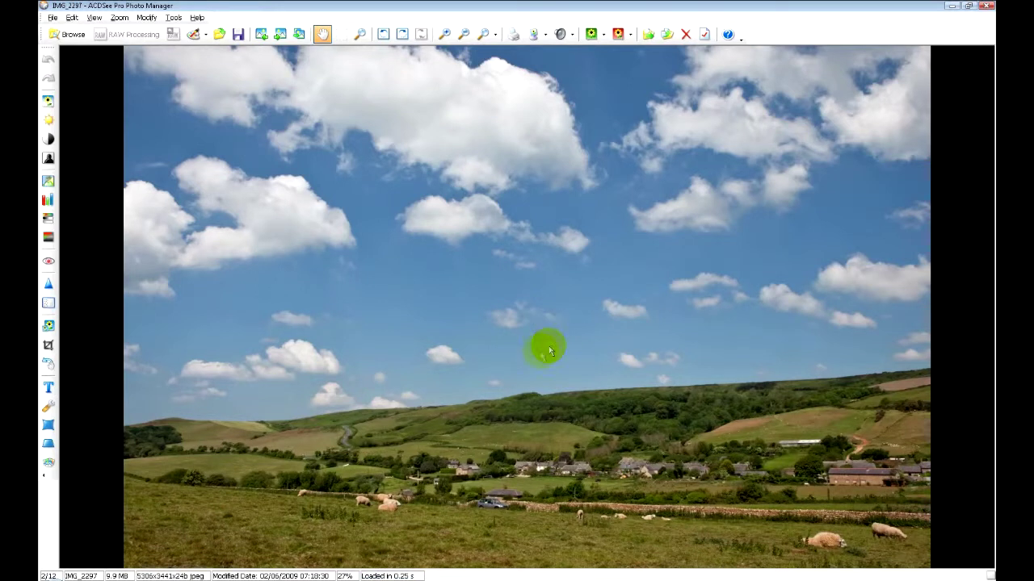